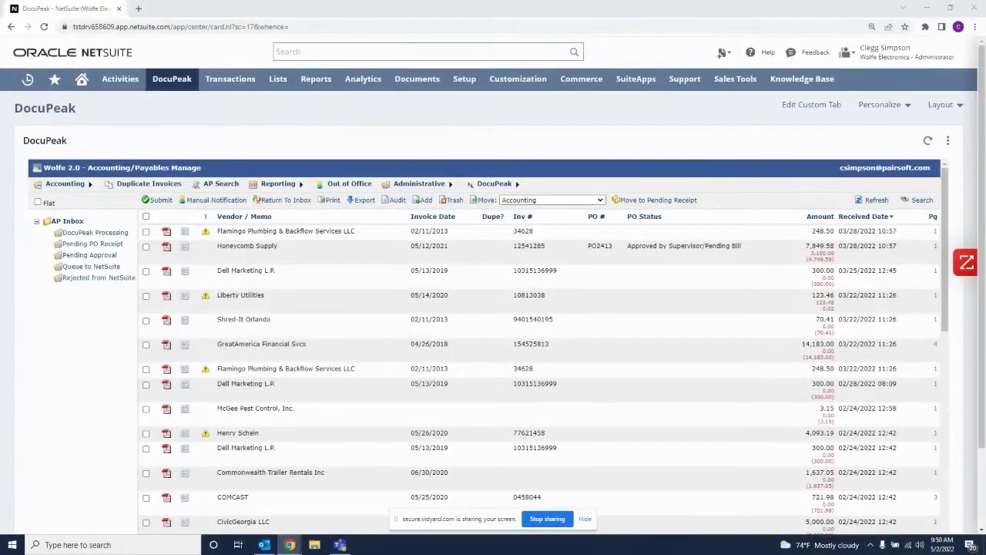
Step: Open the Honeycomb Supply invoice in the full-screen viewer
{"action": "left_click", "coordinate": [586, 520]}
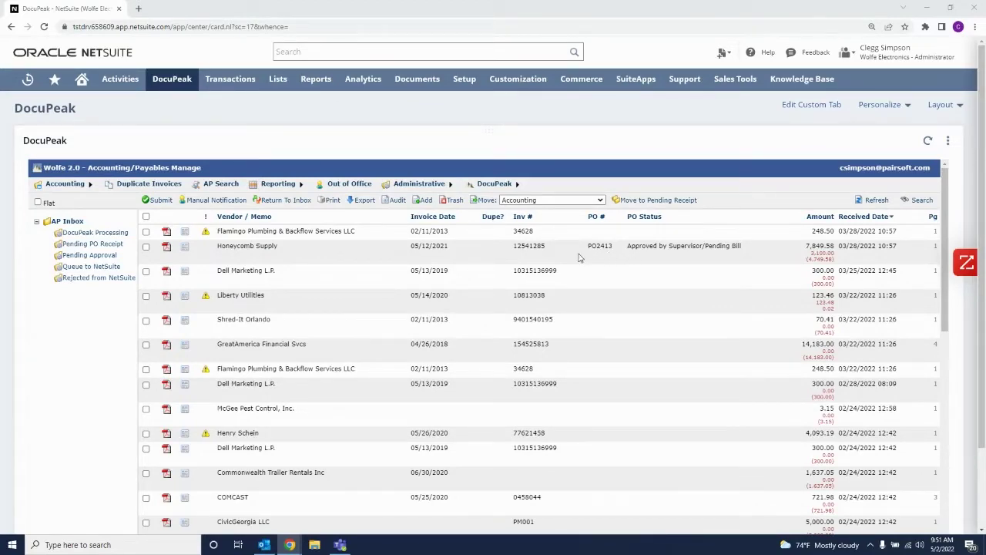
{"action": "left_click", "coordinate": [166, 246]}
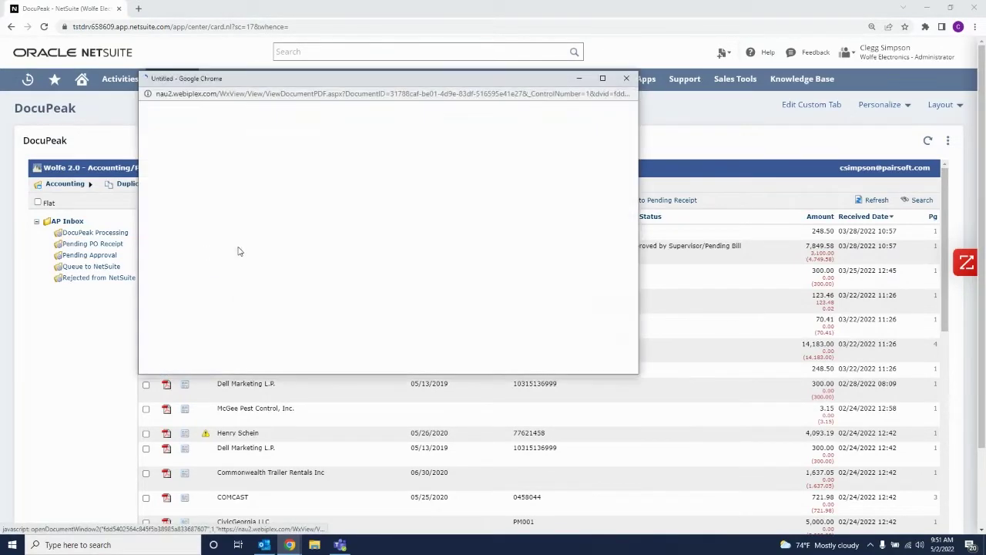
{"action": "left_click", "coordinate": [603, 77]}
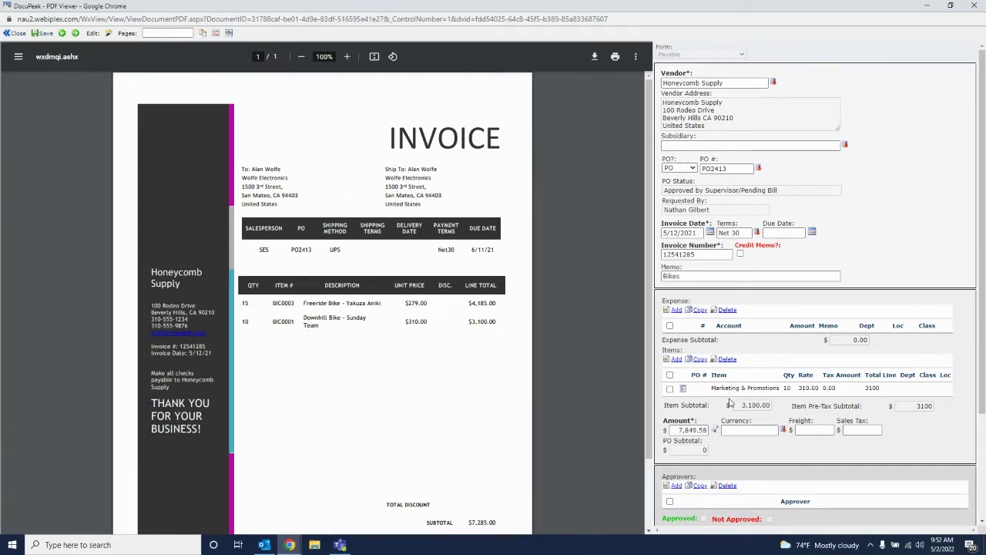
Step: Copy the invoice's PO number PO2413 for a global search
{"action": "left_click_drag", "start_coordinate": [710, 387], "coordinate": [869, 416]}
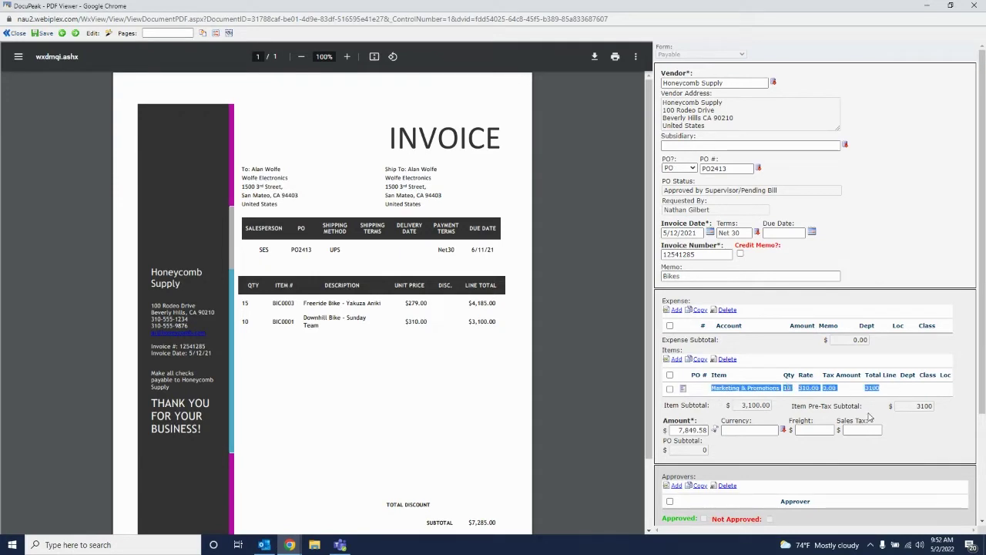
{"action": "double_click", "coordinate": [726, 168]}
{"action": "right_click", "coordinate": [729, 168]}
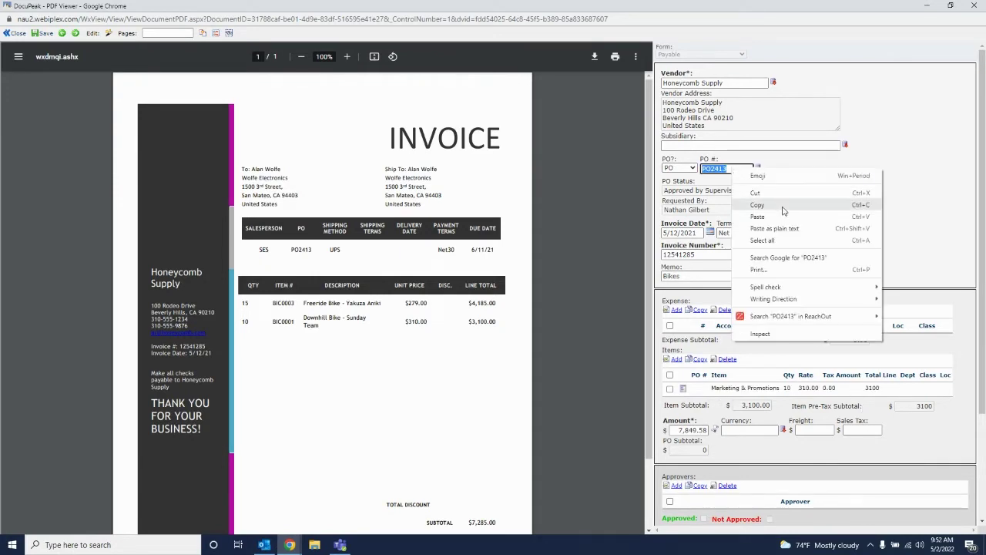
{"action": "left_click", "coordinate": [763, 208]}
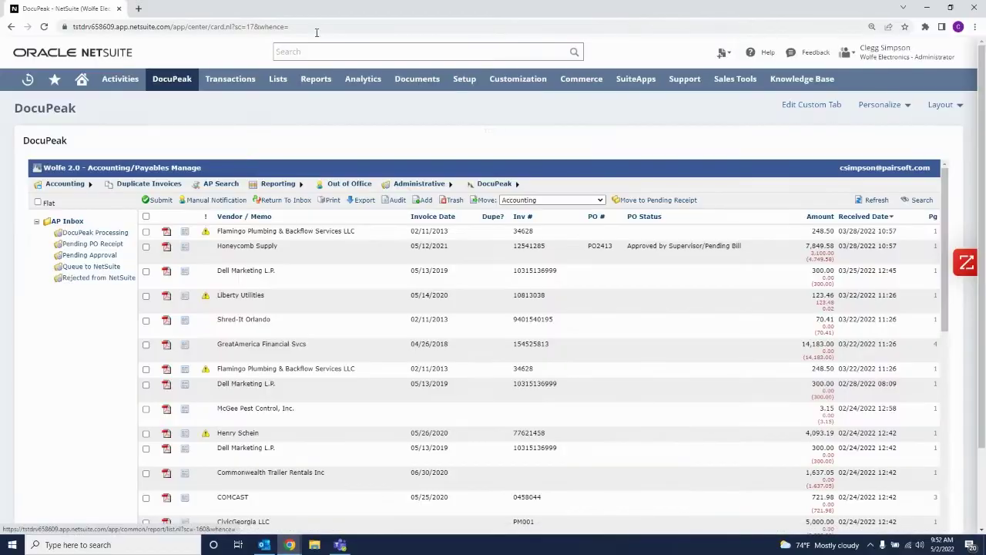
{"action": "left_click", "coordinate": [328, 52]}
Step: Find and open purchase order PO2413 for Honeycomb Supply
{"action": "key", "text": "ctrl+v"}
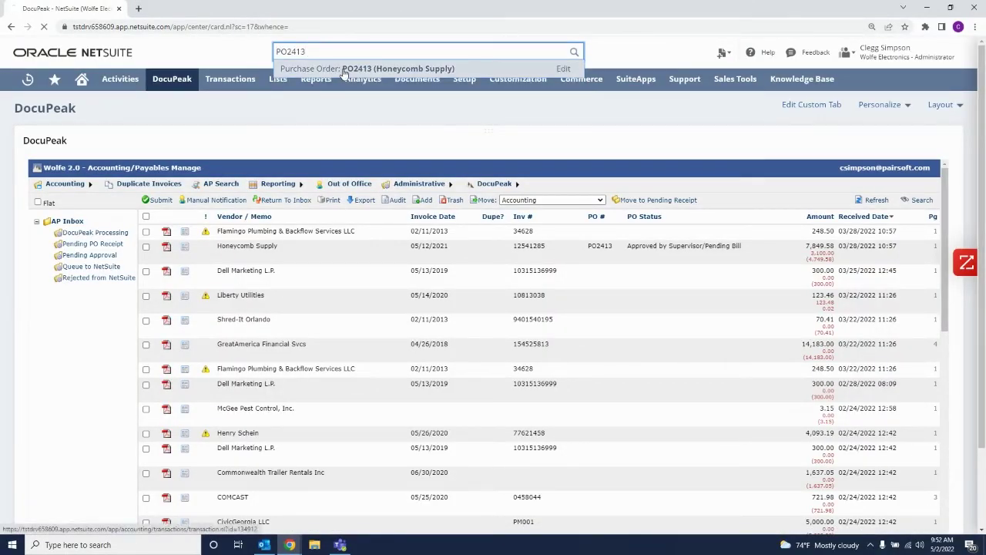
{"action": "left_click", "coordinate": [344, 71]}
{"action": "scroll", "coordinate": [352, 254], "scroll_direction": "down", "scroll_amount": 1}
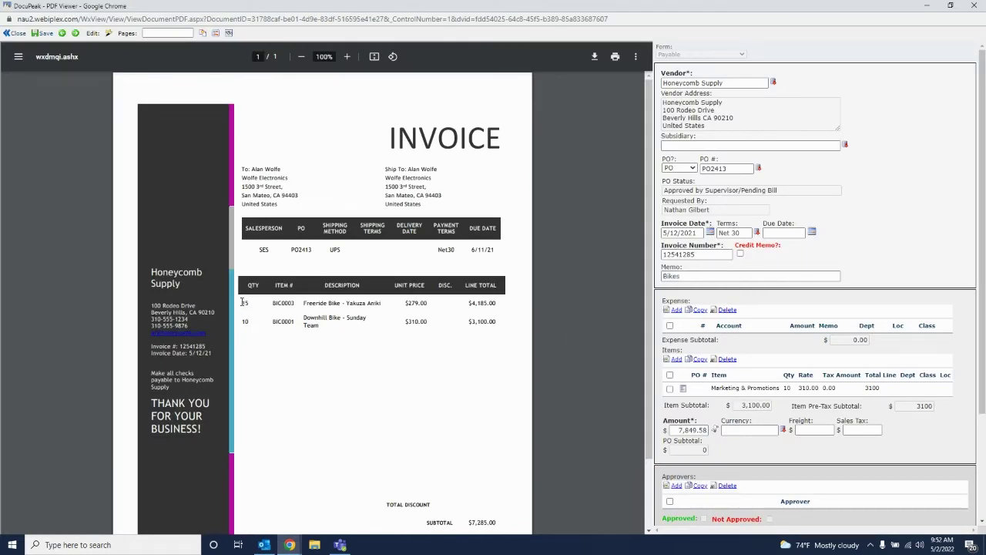
Step: Compare the invoice's two bike line items against the PO2413 lines
{"action": "left_click_drag", "start_coordinate": [242, 302], "coordinate": [498, 366]}
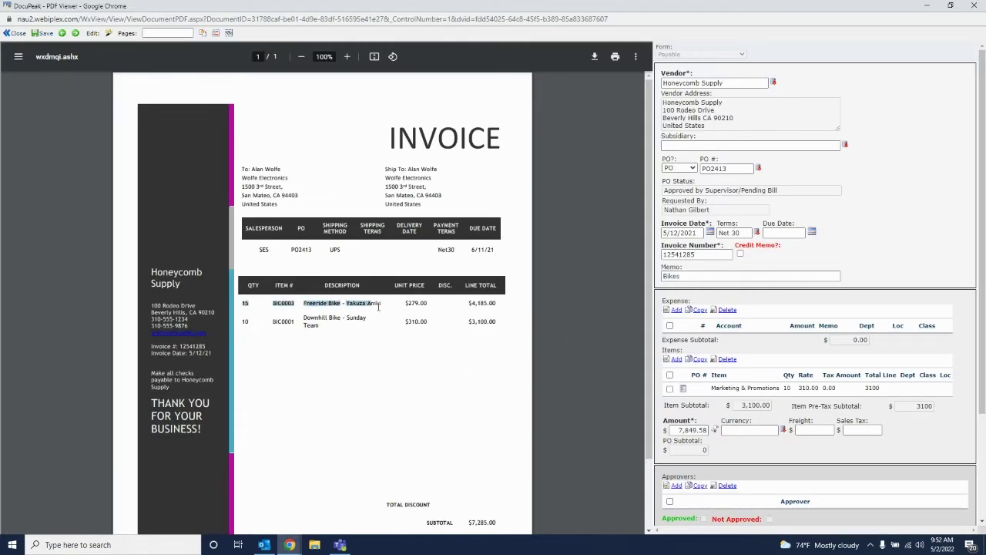
{"action": "left_click", "coordinate": [499, 365]}
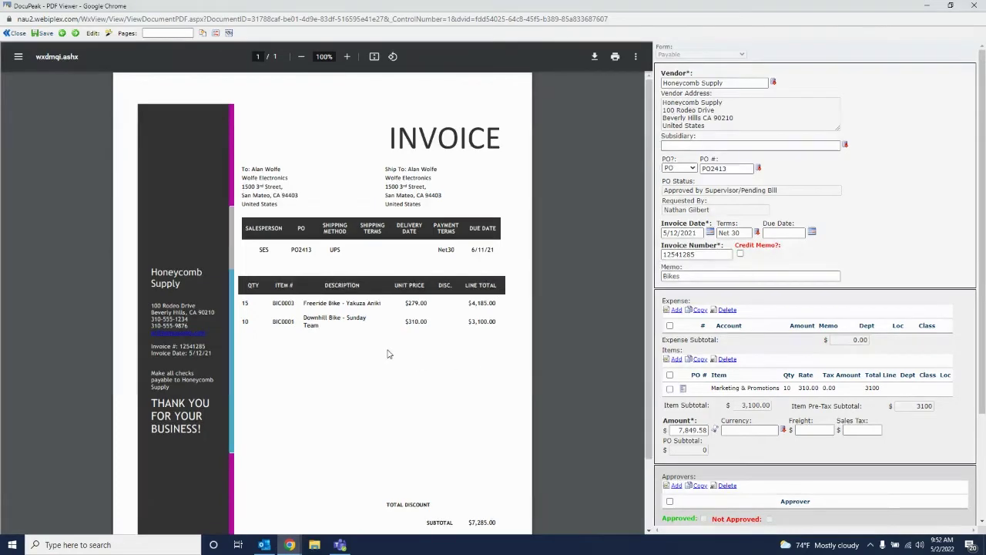
{"action": "key", "text": "alt+Tab"}
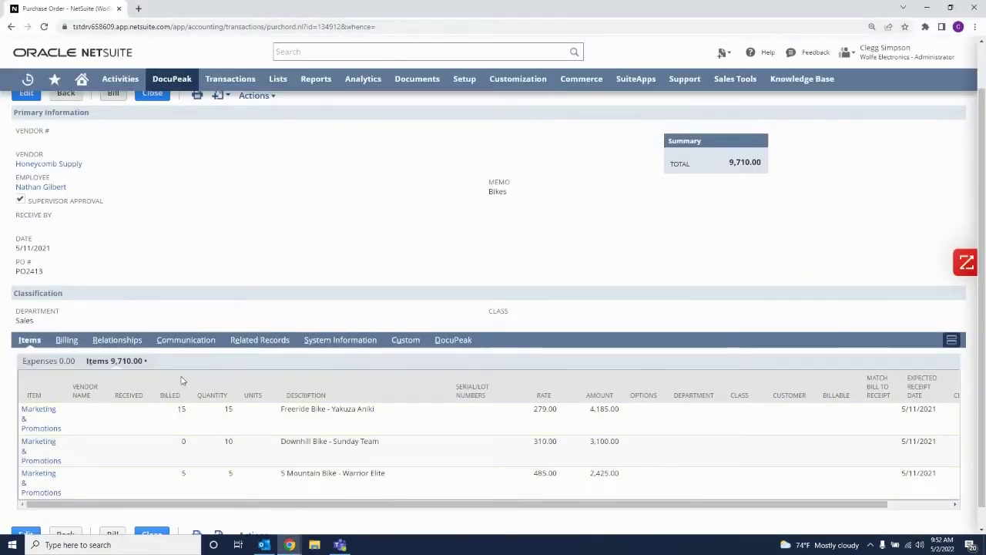
{"action": "key", "text": "alt+Tab"}
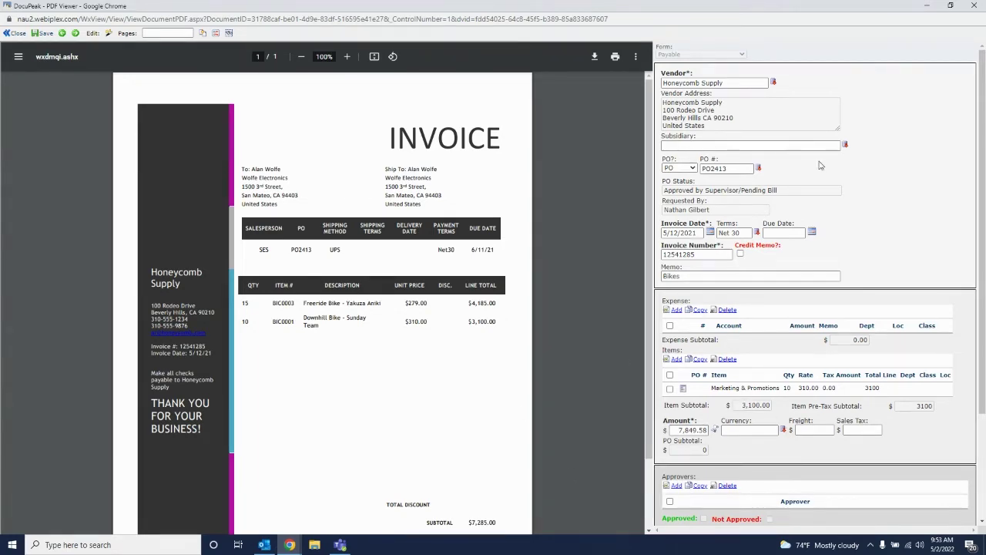
{"action": "left_click", "coordinate": [972, 6]}
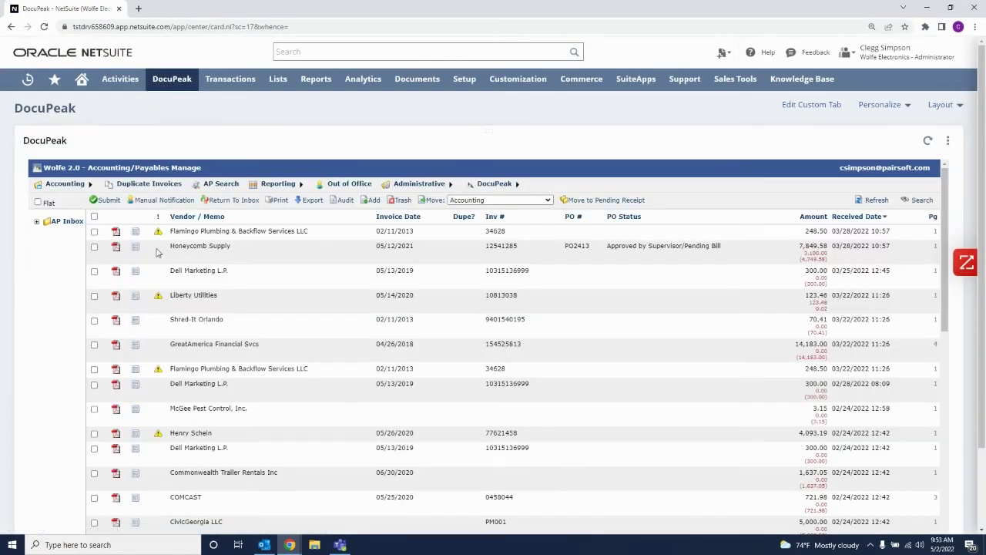
{"action": "left_click", "coordinate": [116, 271]}
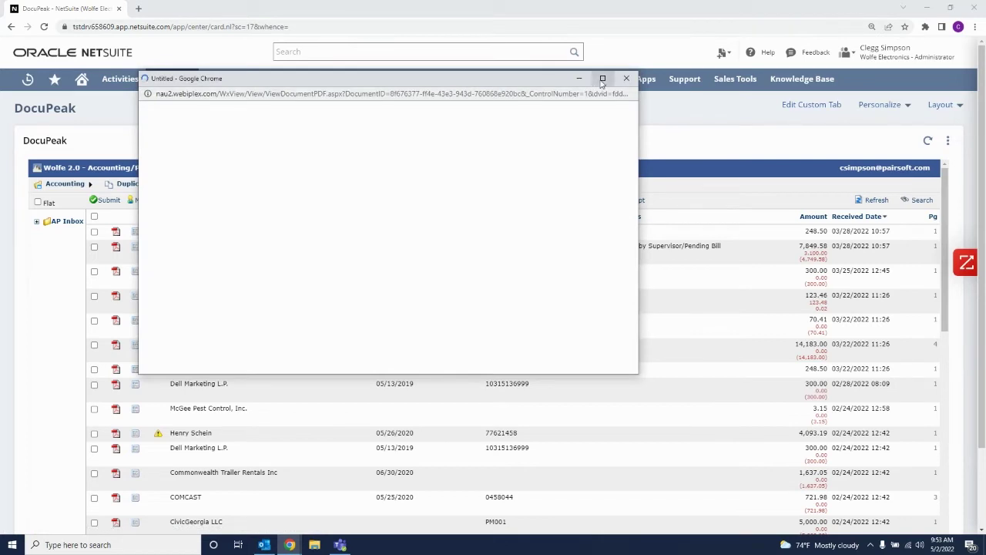
{"action": "left_click", "coordinate": [615, 77]}
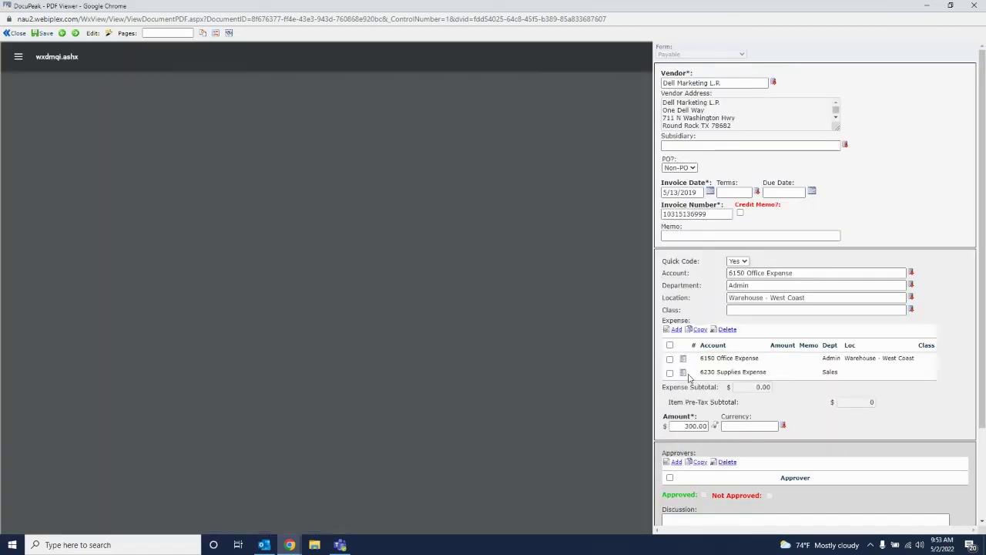
{"action": "scroll", "coordinate": [696, 382], "scroll_direction": "down", "scroll_amount": 3}
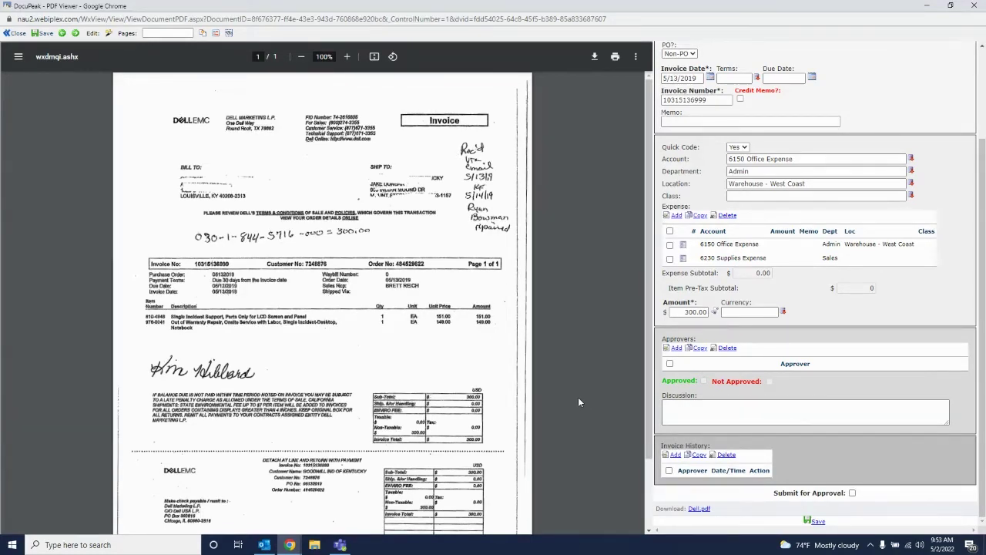
{"action": "left_click", "coordinate": [972, 6]}
Step: Open the AP Inbox's Pending Approval folder to see queued invoices
{"action": "left_click", "coordinate": [36, 221]}
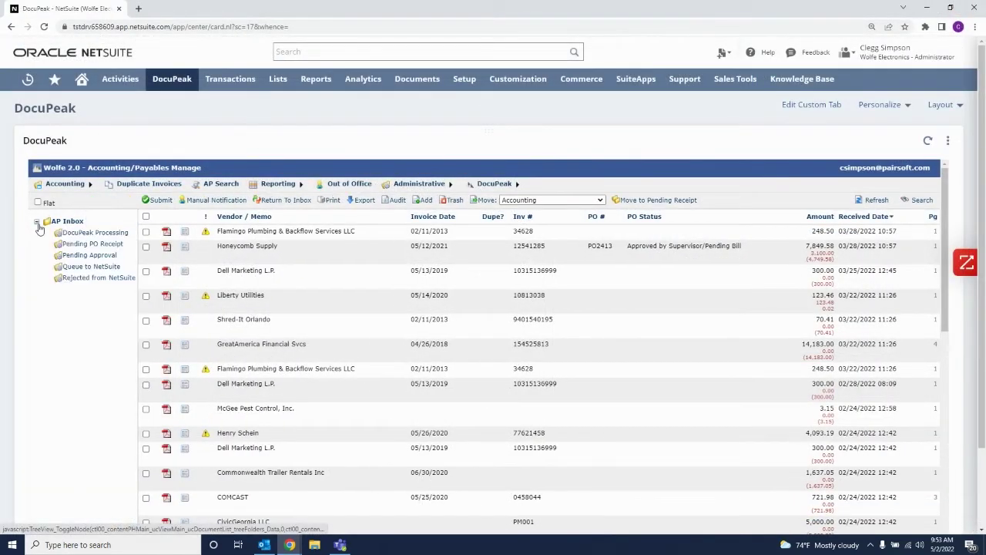
{"action": "left_click", "coordinate": [79, 259]}
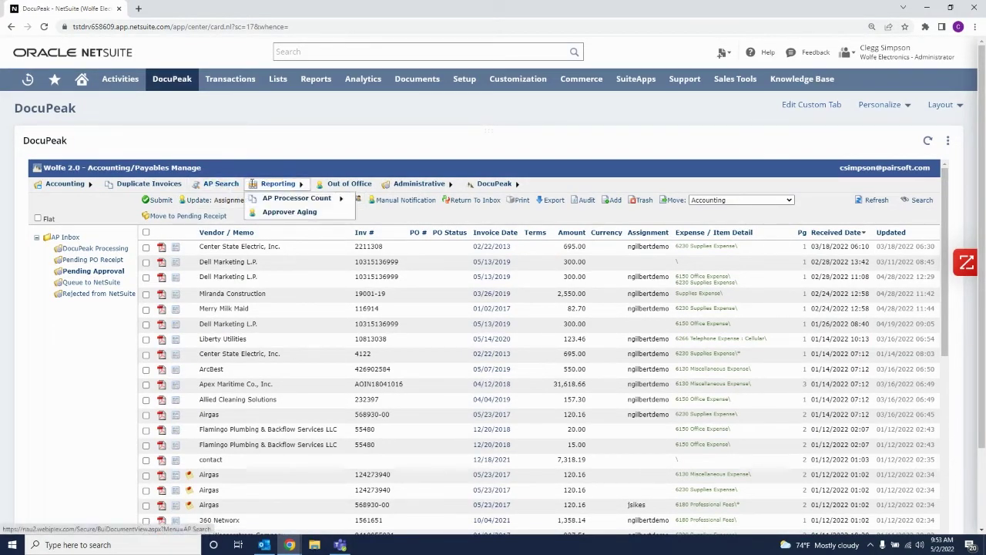
{"action": "left_click", "coordinate": [82, 80]}
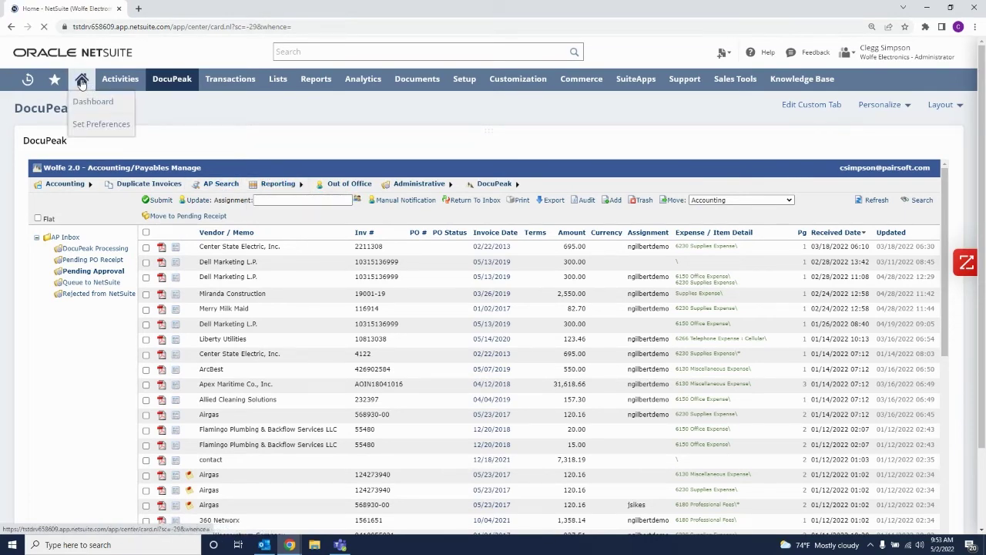
{"action": "scroll", "coordinate": [201, 370], "scroll_direction": "down", "scroll_amount": 2}
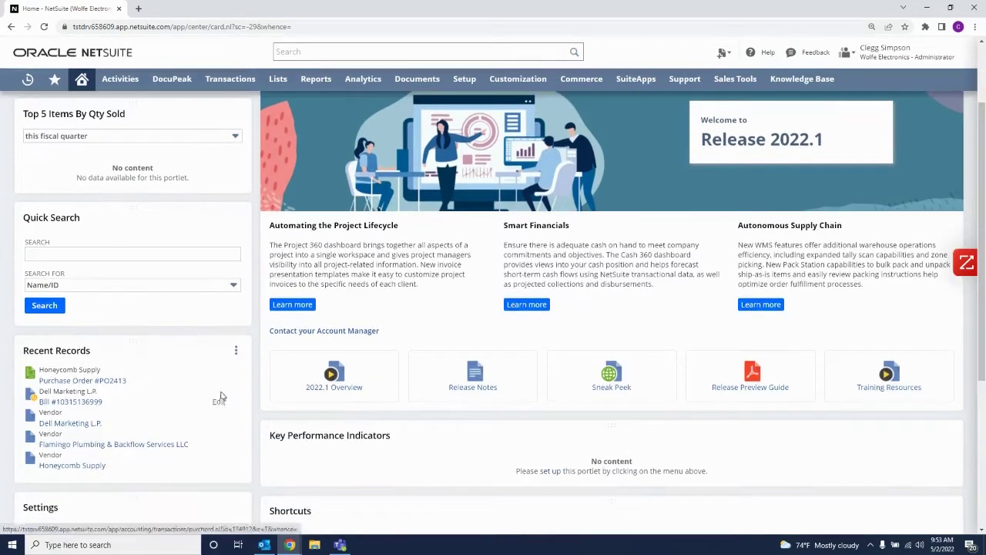
{"action": "left_click", "coordinate": [67, 402]}
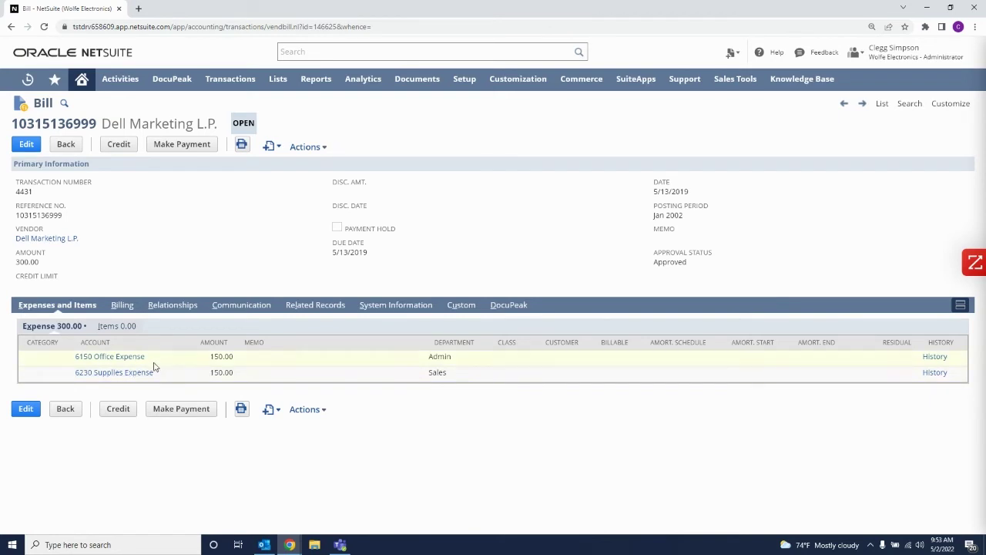
{"action": "left_click", "coordinate": [494, 305]}
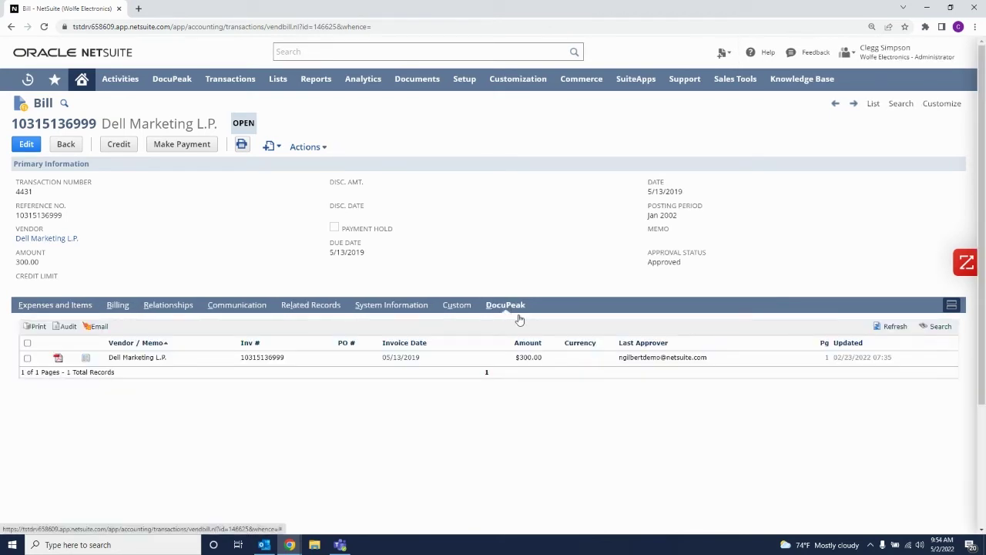
{"action": "left_click", "coordinate": [57, 358]}
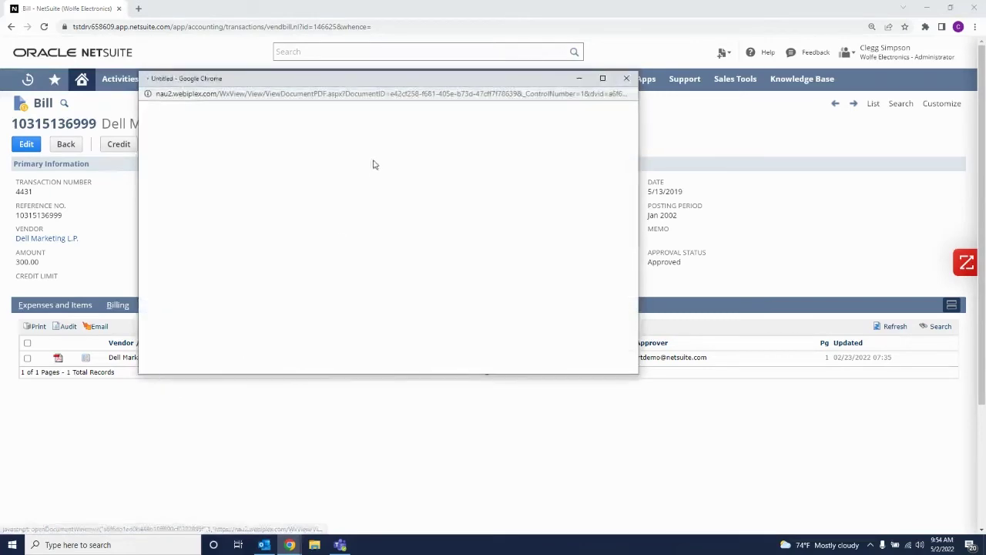
{"action": "left_click", "coordinate": [604, 80]}
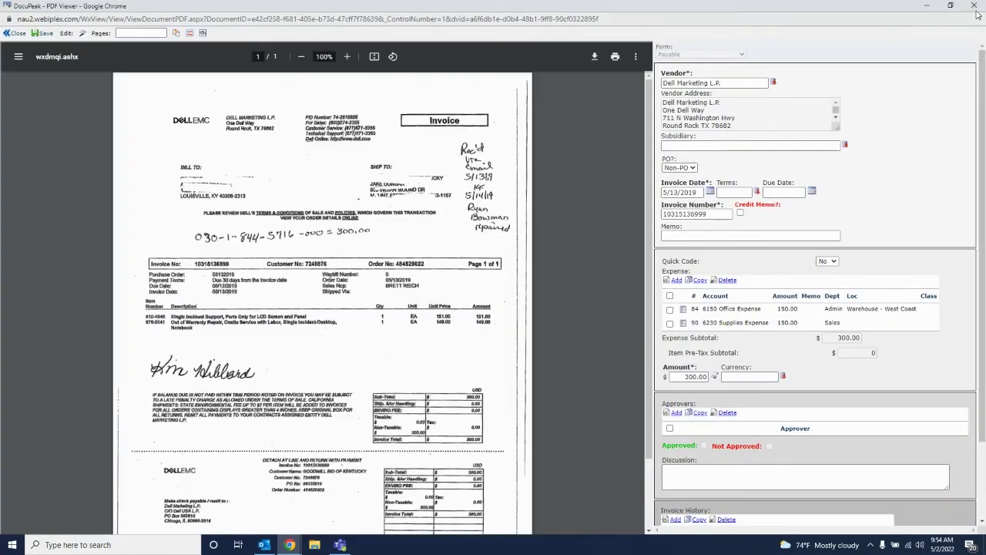
{"action": "left_click", "coordinate": [976, 9]}
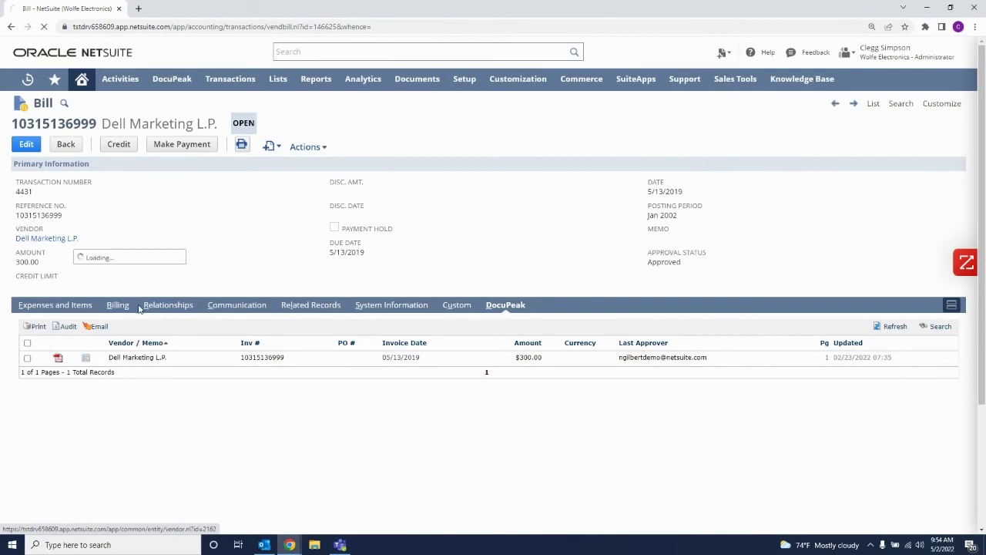
{"action": "left_click", "coordinate": [74, 240]}
Step: Browse the Dell Marketing vendor's three linked DocuPeak invoices and view one full-screen
{"action": "scroll", "coordinate": [308, 385], "scroll_direction": "down", "scroll_amount": 1}
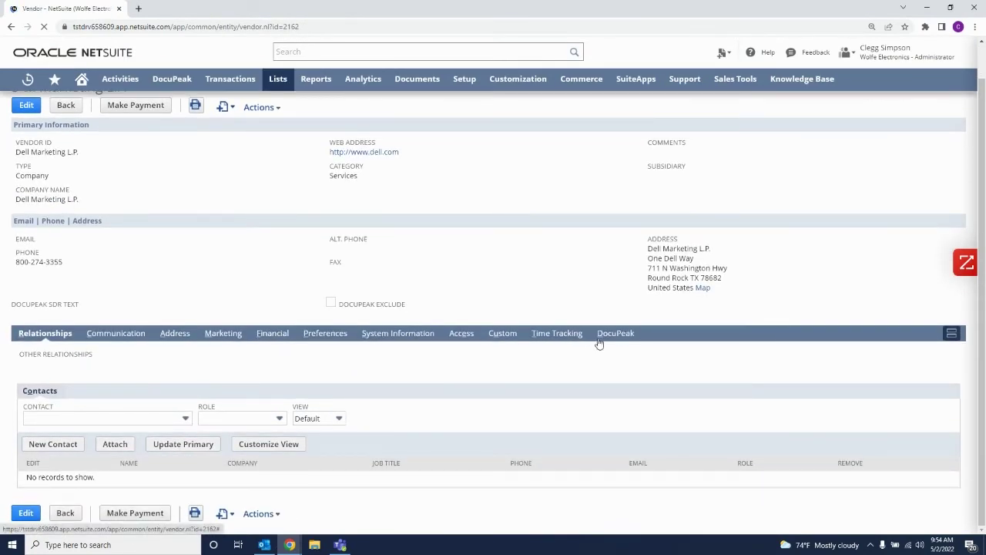
{"action": "left_click", "coordinate": [598, 334]}
{"action": "left_click", "coordinate": [57, 393]}
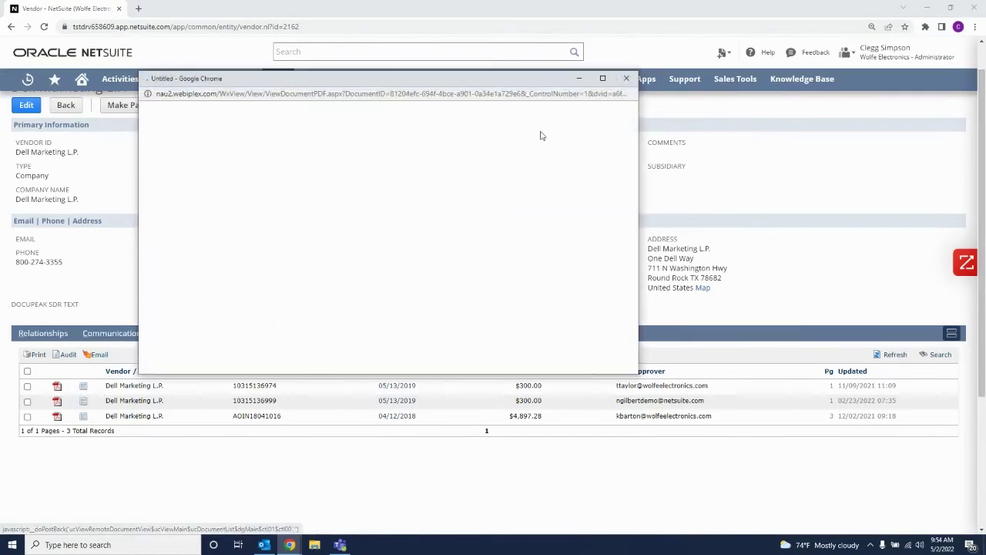
{"action": "left_click", "coordinate": [602, 78]}
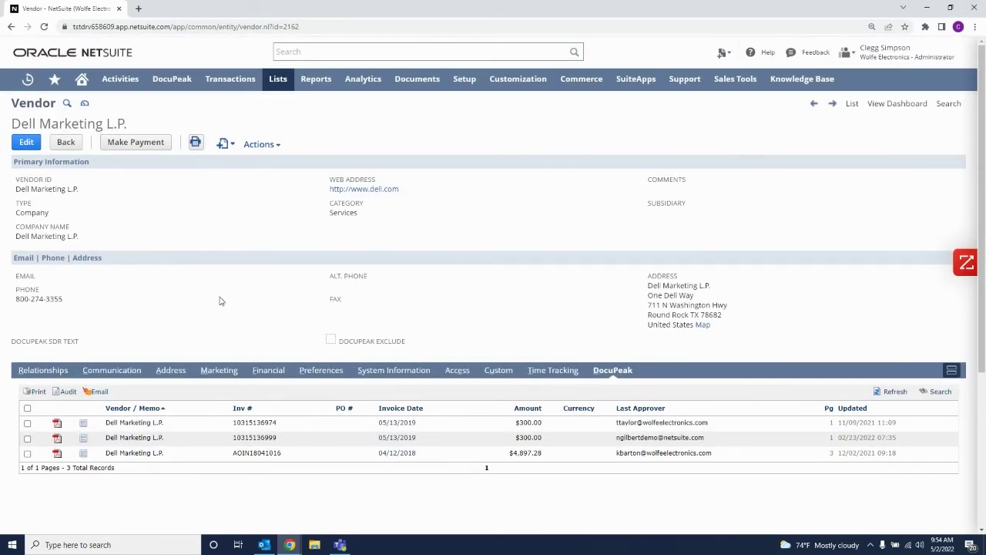
{"action": "left_click", "coordinate": [162, 83]}
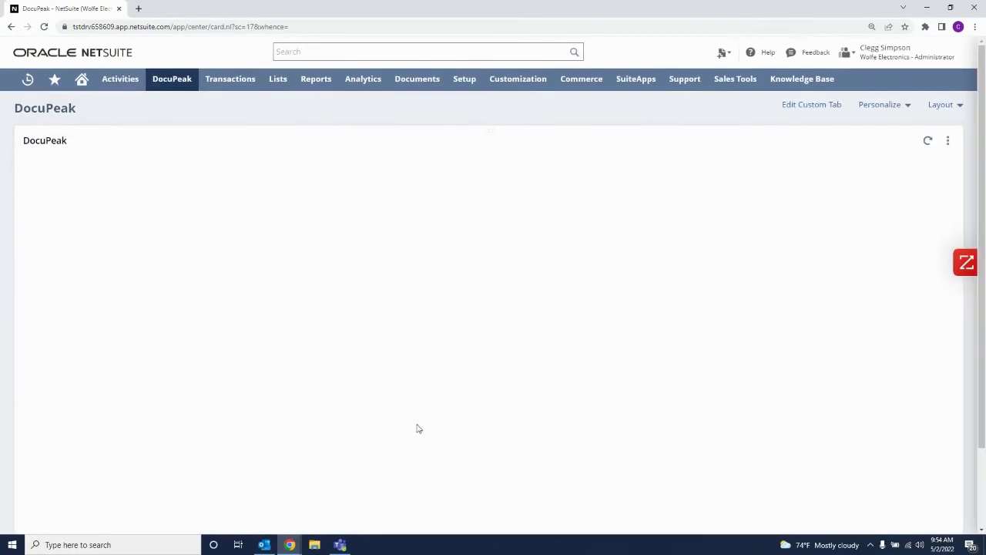